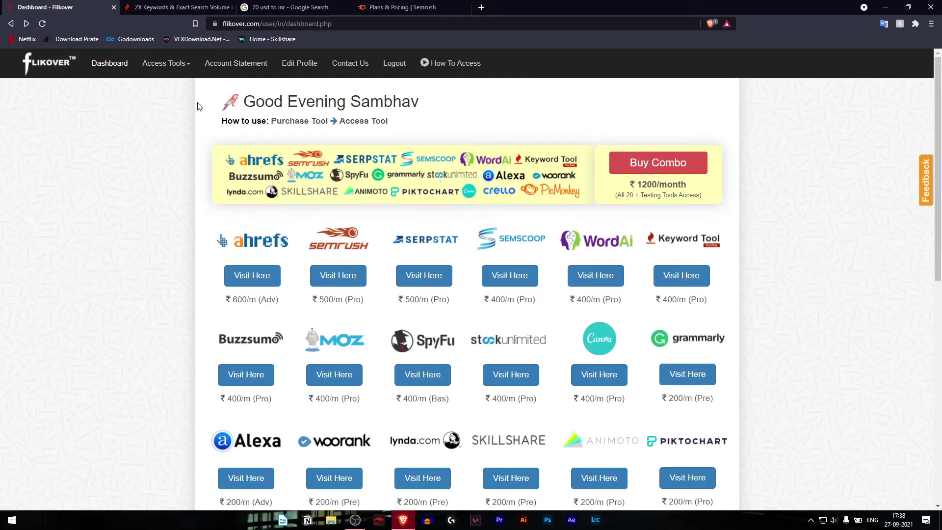
Step: Check the official Semrush Pro plan price of $119.95/month against the Flikover dashboard
key(ctrl+shift+Tab)
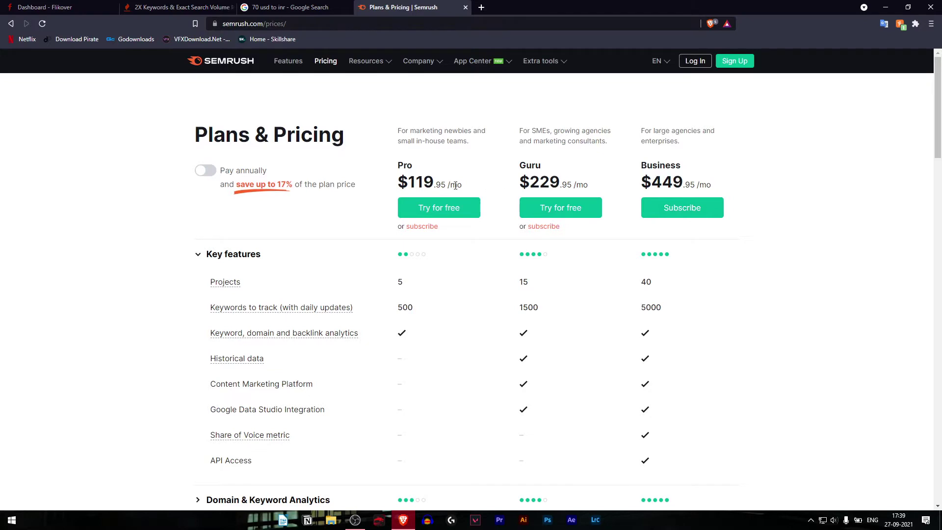
drag(456, 185, 395, 187)
key(ctrl+Tab)
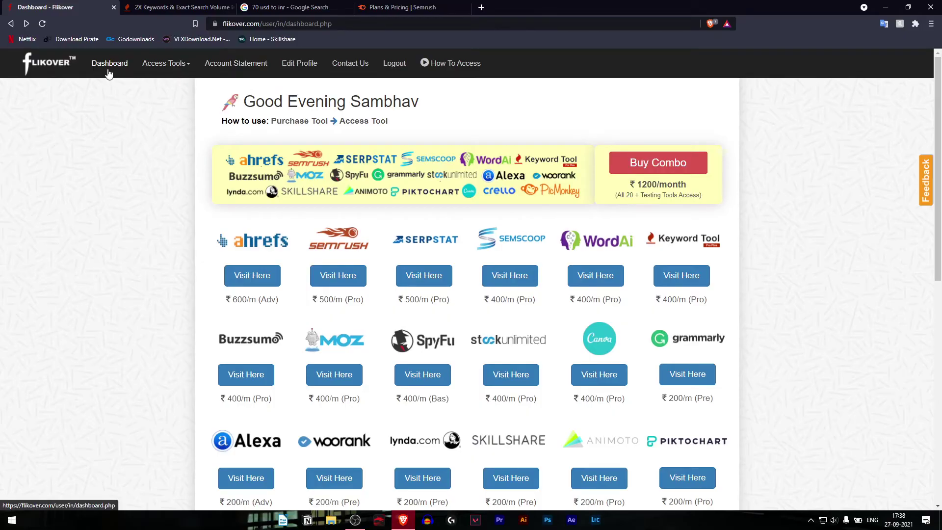
scroll(387, 76, down, 2)
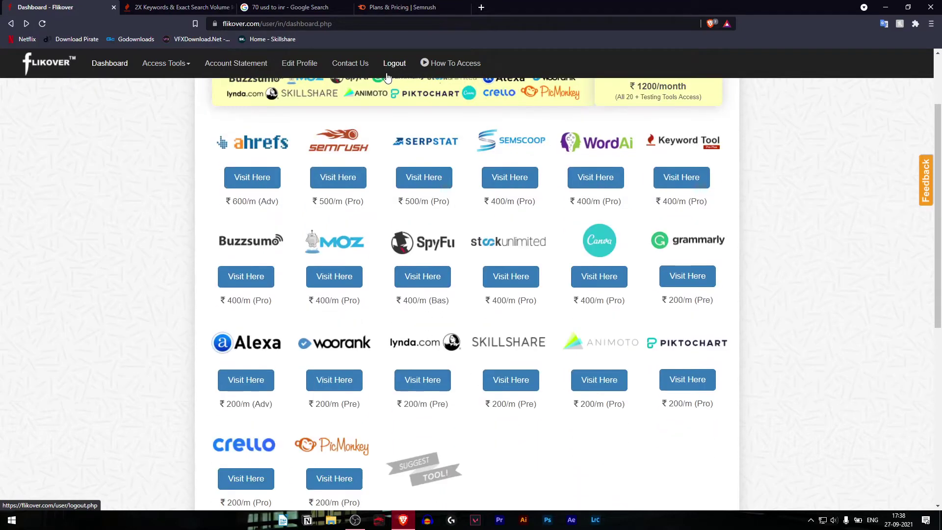
scroll(356, 300, down, 2)
scroll(355, 300, down, 3)
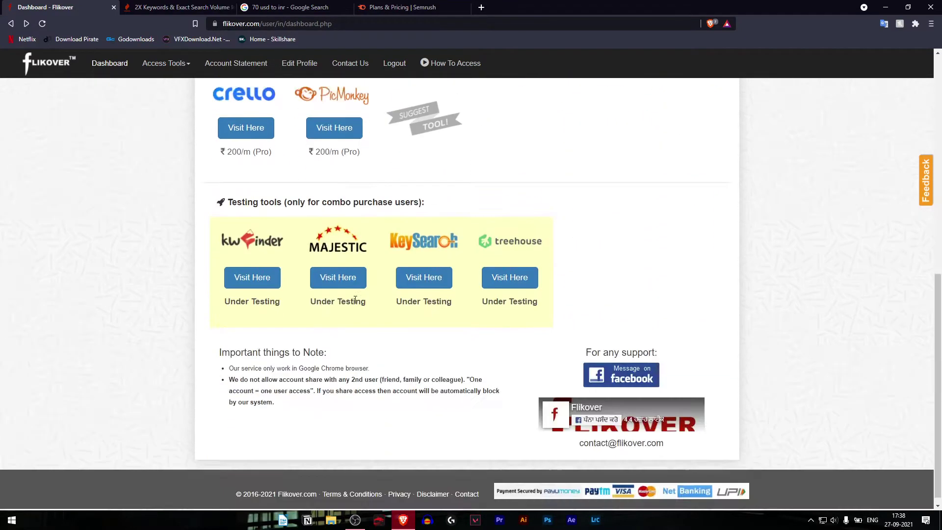
scroll(147, 145, up, 2)
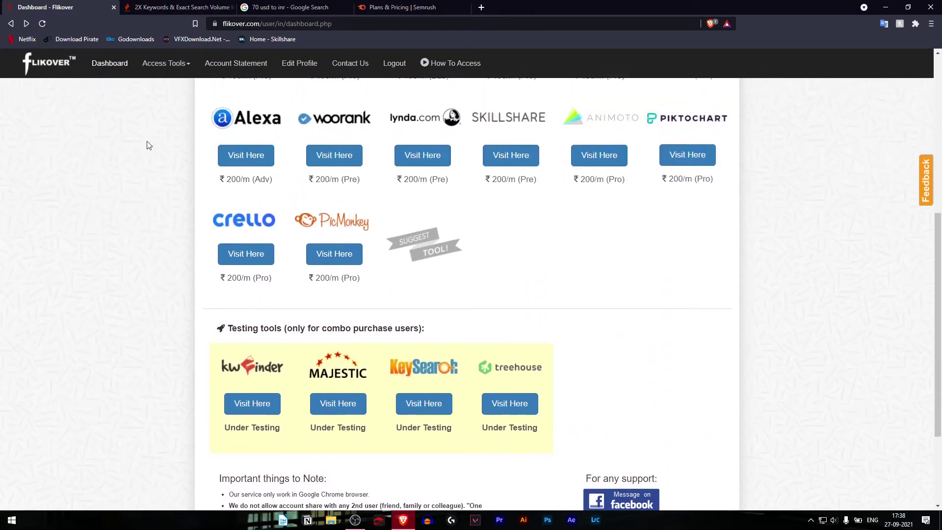
scroll(341, 247, up, 2)
scroll(341, 250, up, 3)
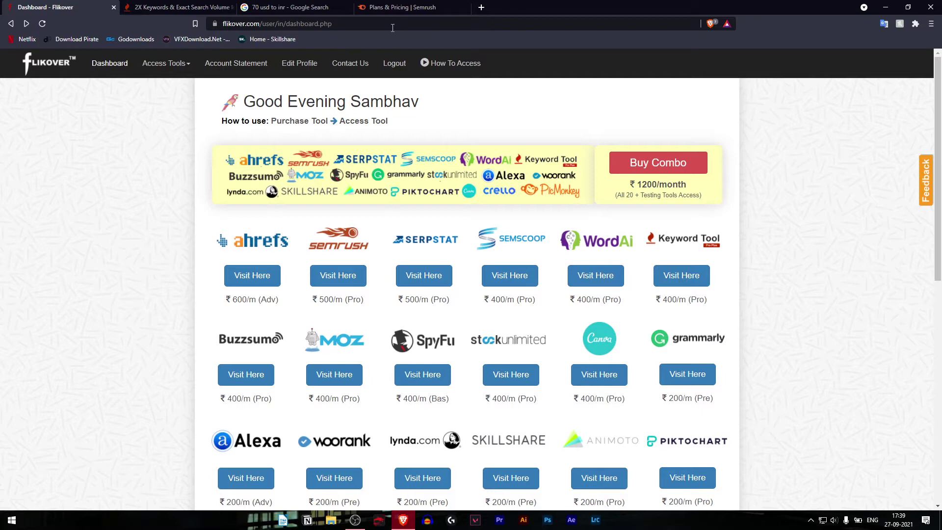
click(403, 8)
scroll(310, 157, up, 1)
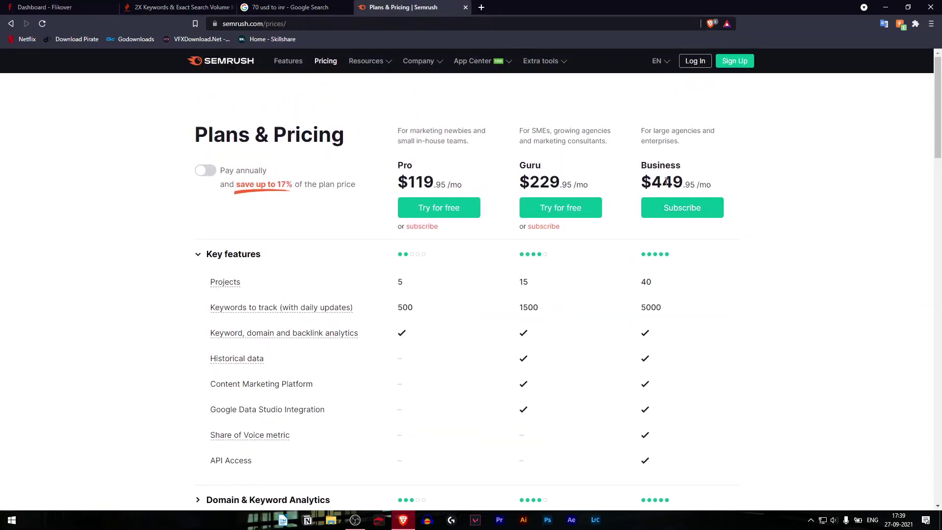
drag(447, 186, 392, 187)
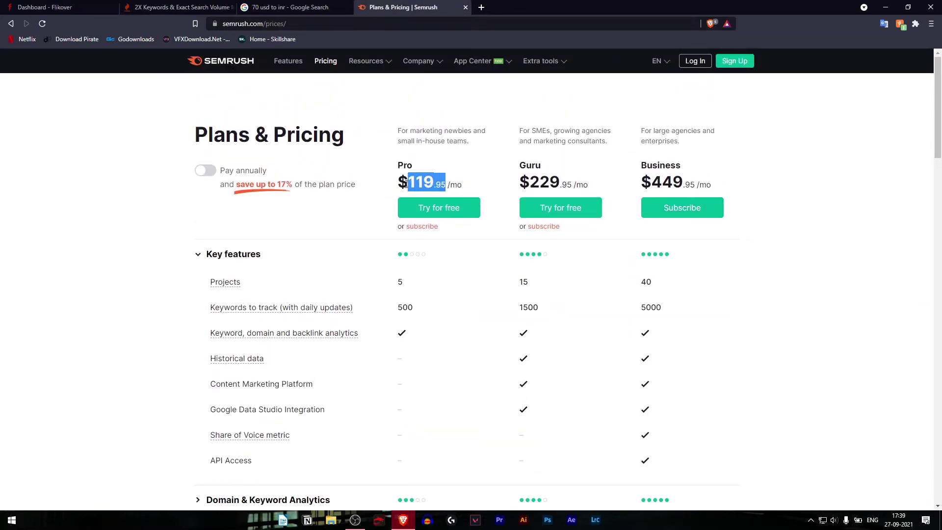
click(381, 188)
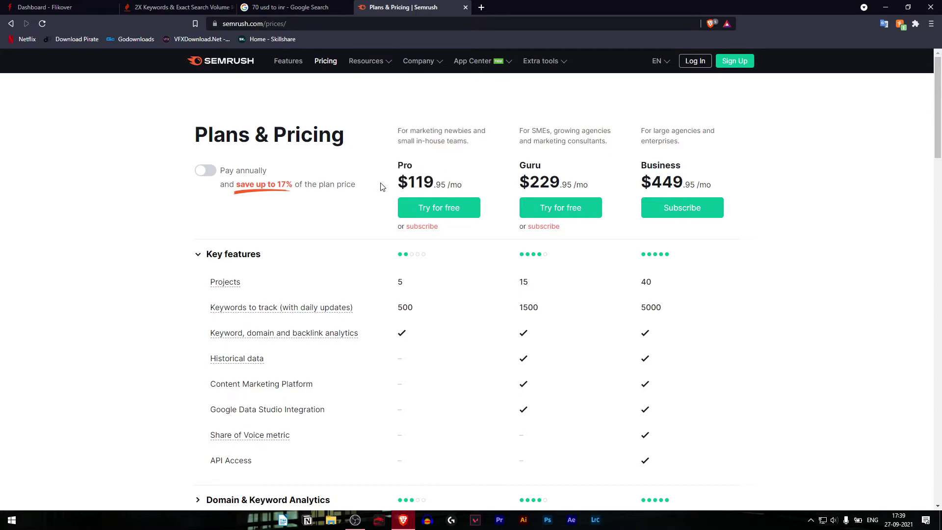
scroll(381, 187, down, 1)
scroll(381, 191, down, 3)
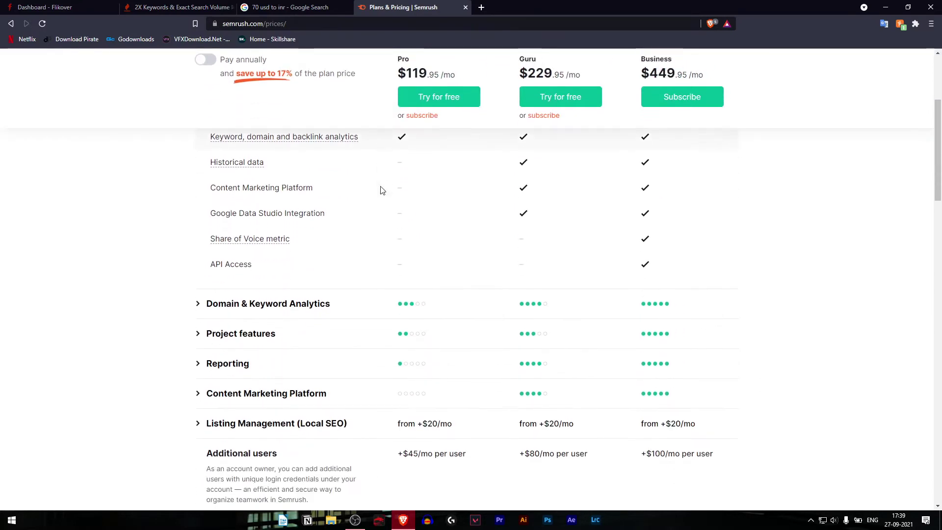
scroll(381, 190, up, 4)
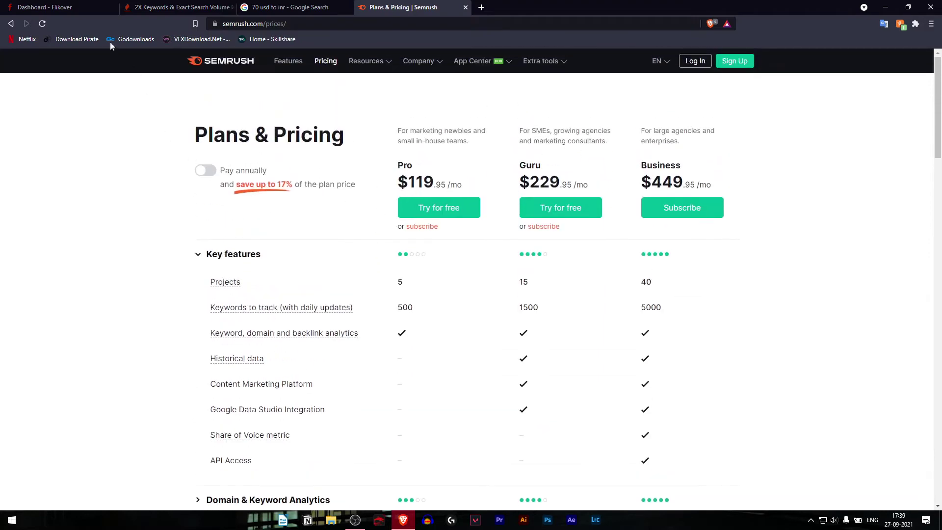
click(76, 6)
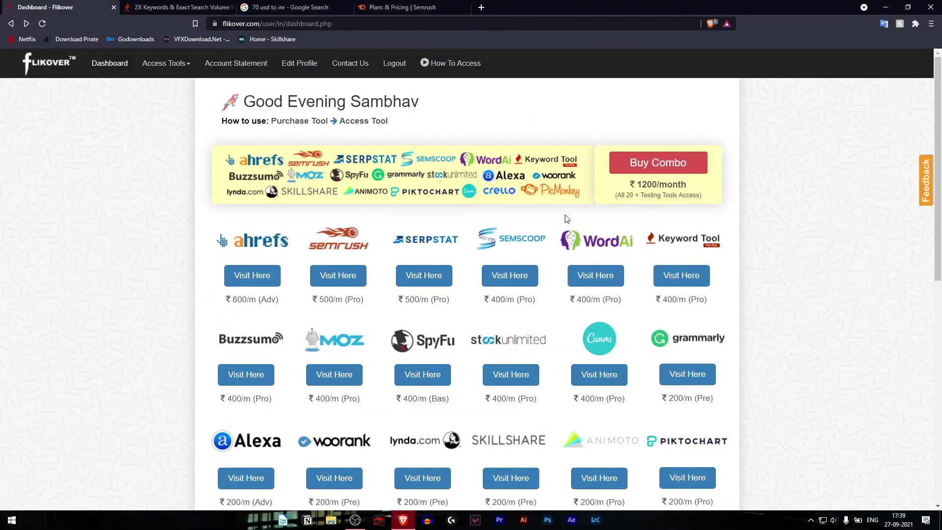
Step: View Flikover's Semrush access page showing its ₹500 monthly cost
click(337, 275)
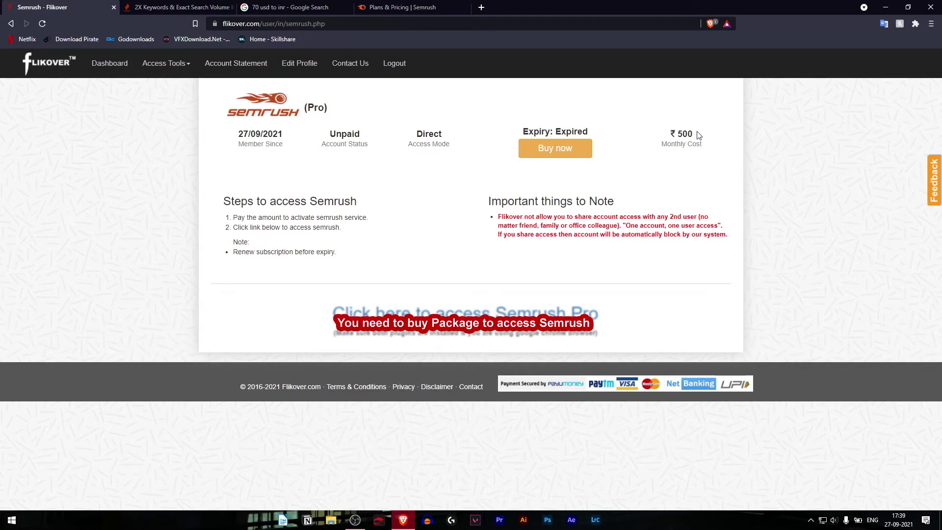
drag(697, 136, 516, 130)
click(346, 214)
double_click(682, 134)
click(166, 12)
click(64, 11)
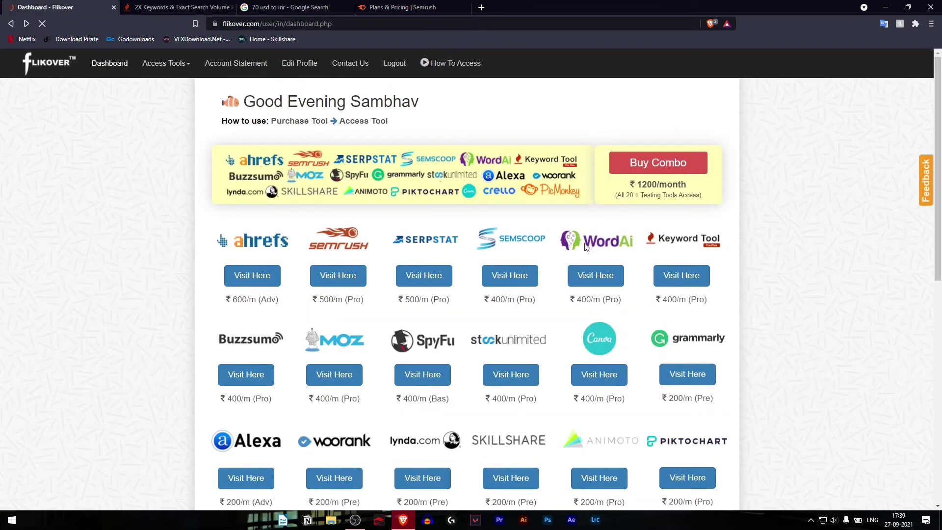
Step: Compare Keyword Tool Pro Plus at $79/month officially with Flikover's ₹400 monthly cost
click(680, 275)
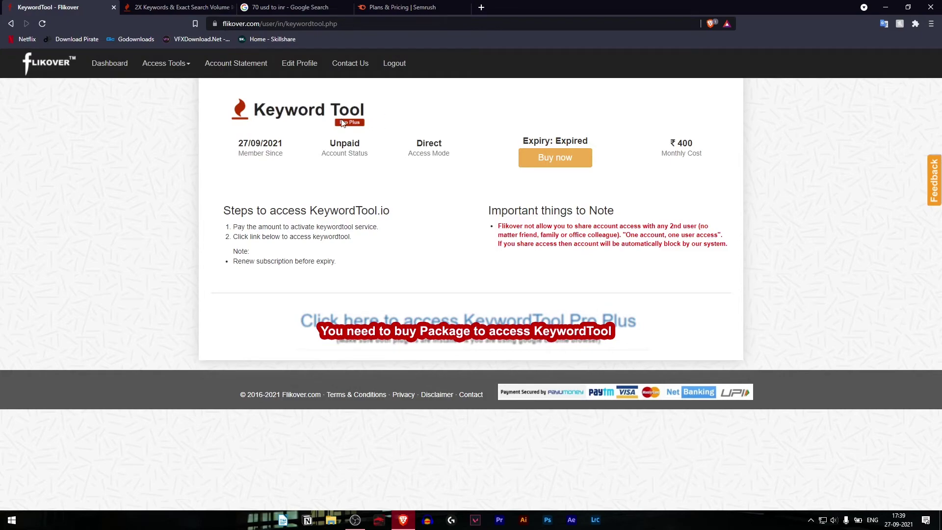
click(183, 7)
scroll(463, 241, down, 3)
scroll(441, 184, down, 5)
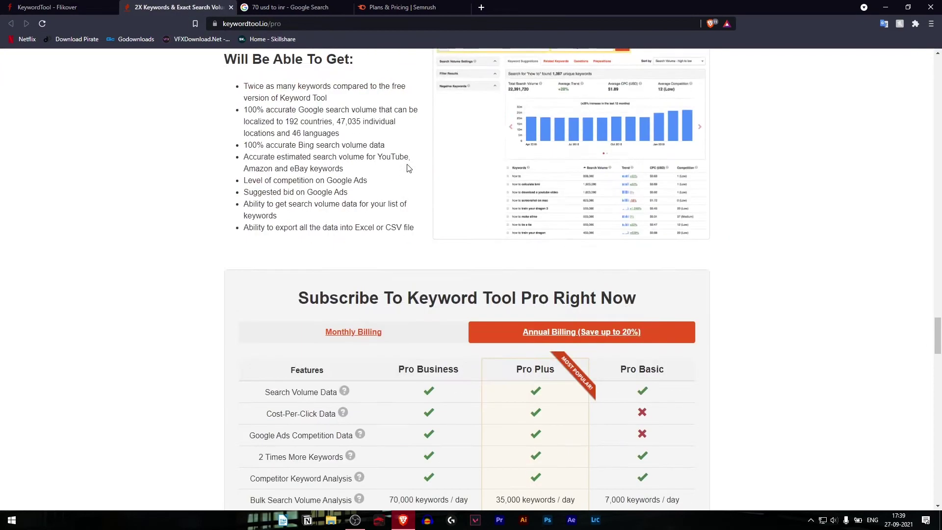
scroll(412, 167, down, 4)
drag(555, 124, 527, 125)
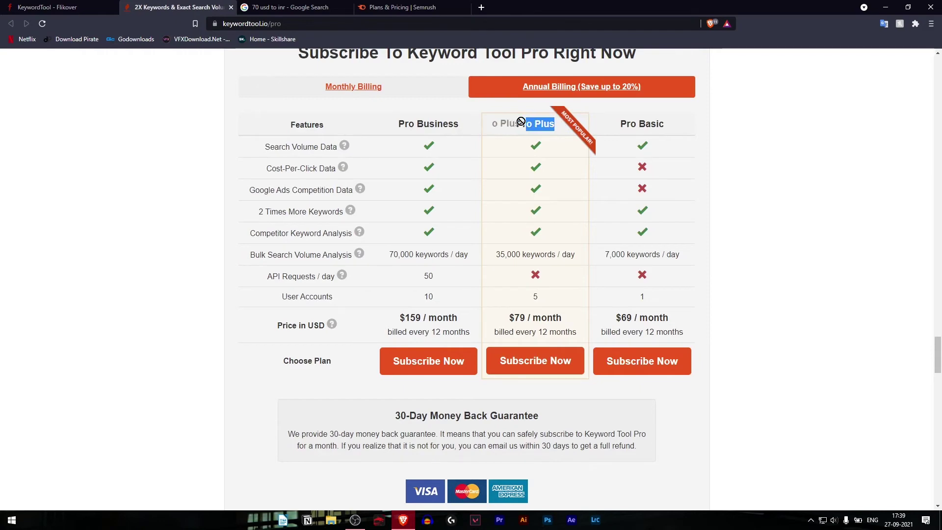
drag(562, 318, 507, 318)
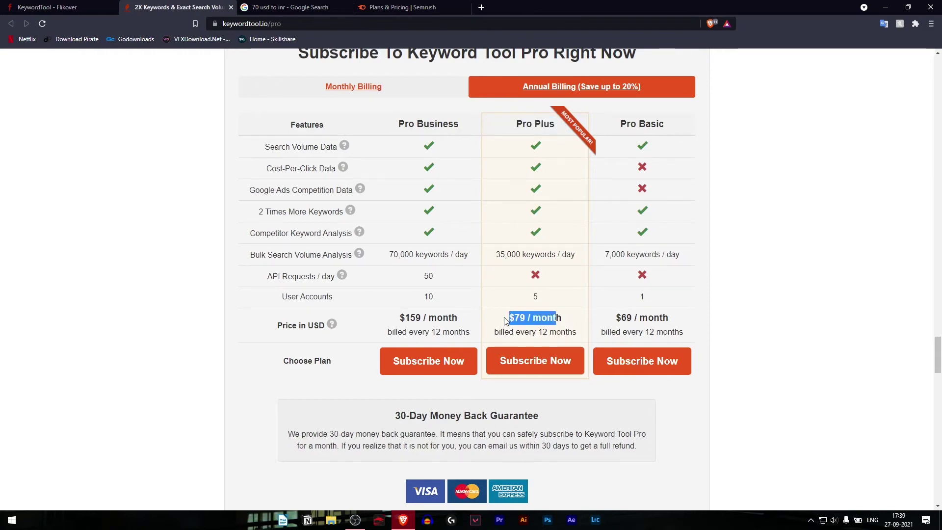
click(94, 7)
drag(674, 148, 699, 151)
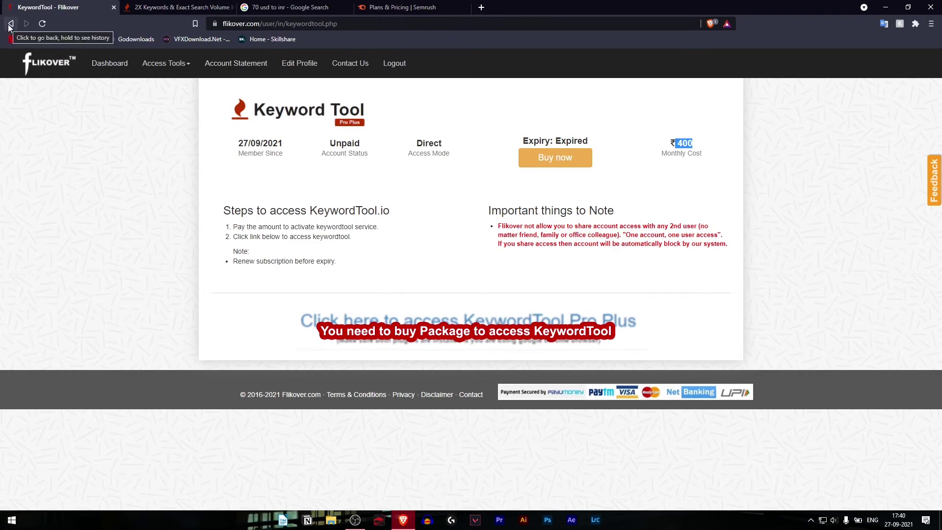
Step: From the Flikover dashboard, open the Canva Pro access page with its ₹400/month expired plan
click(29, 64)
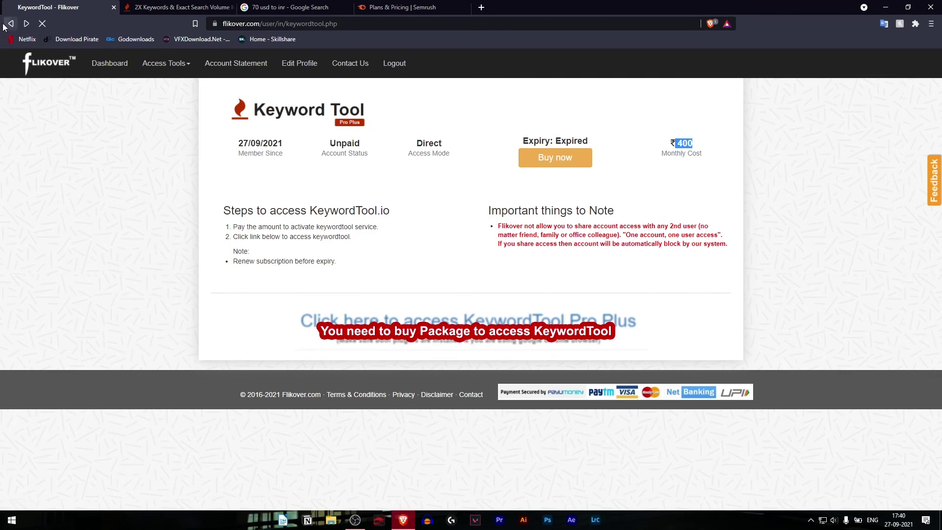
scroll(509, 209, down, 3)
scroll(510, 209, up, 1)
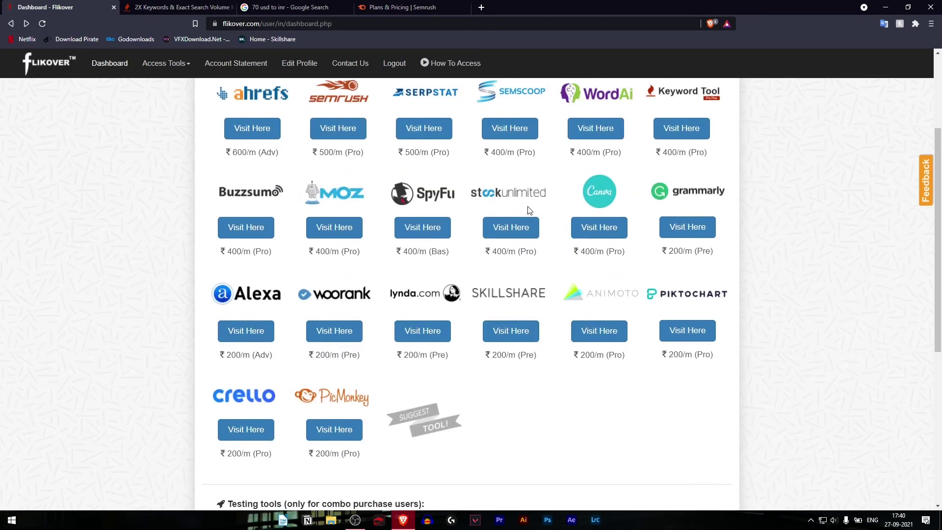
click(609, 232)
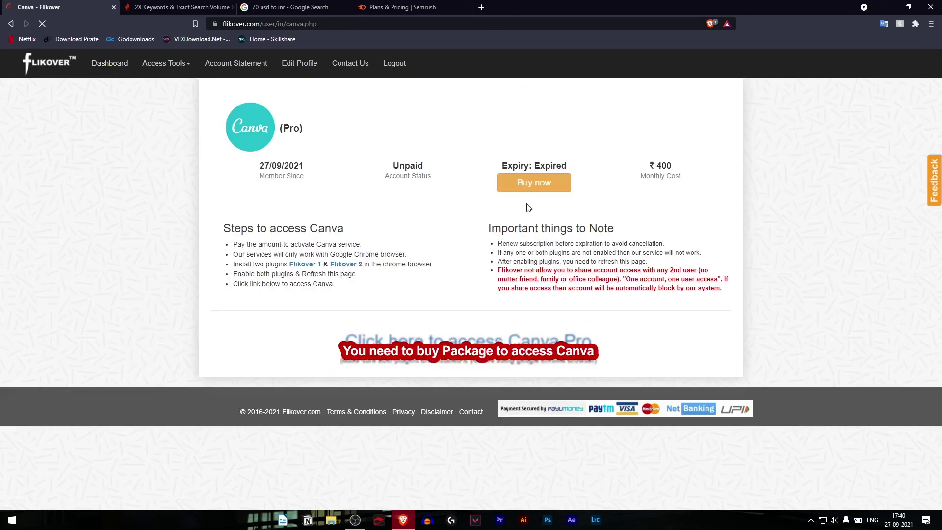